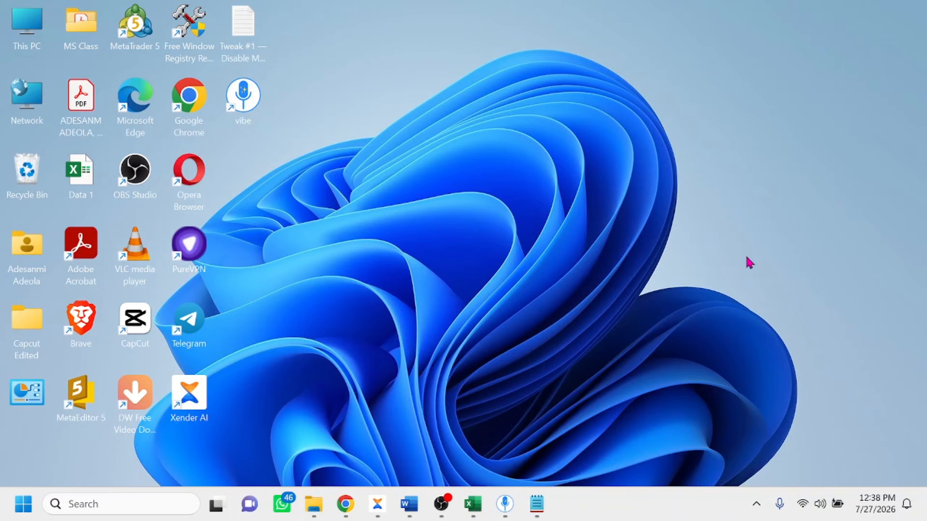
- Open Task Manager in a maximized window and review the status and impact of the startup apps
{"action": "right_click", "coordinate": [619, 511]}
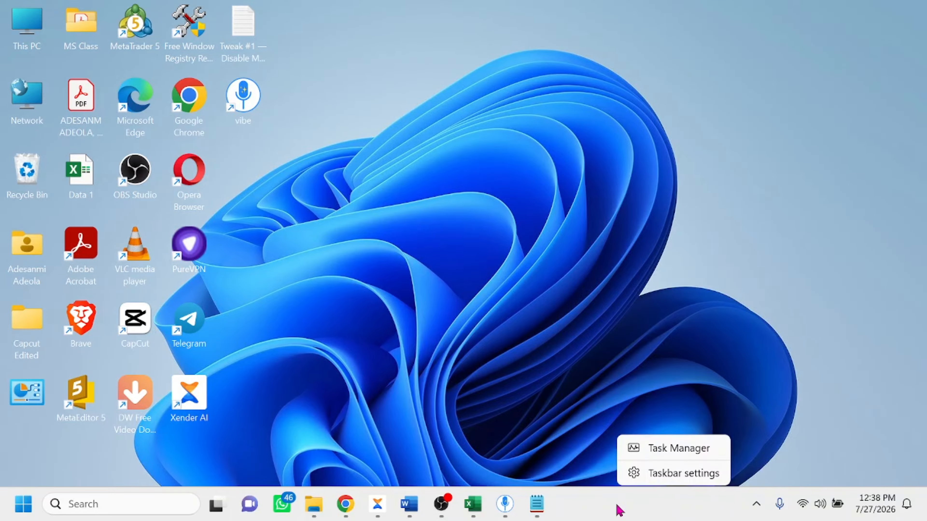
{"action": "left_click", "coordinate": [671, 452]}
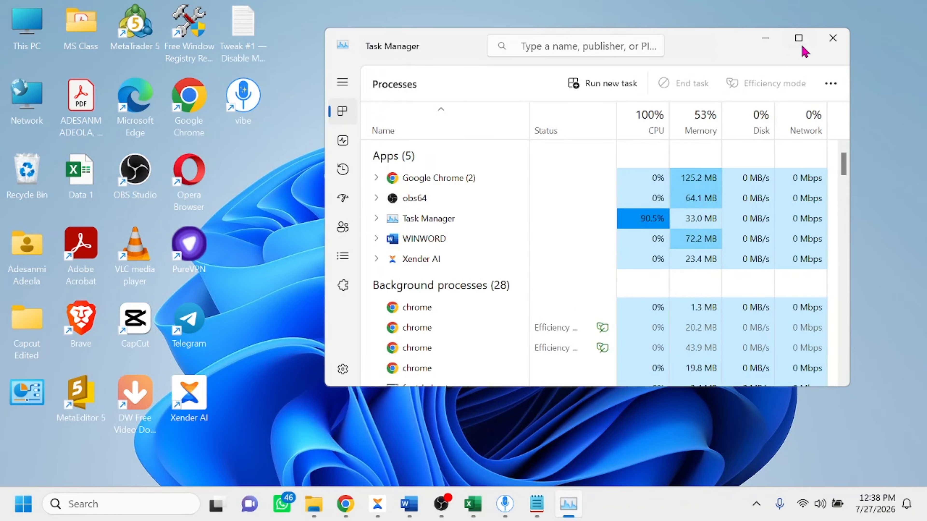
{"action": "left_click", "coordinate": [800, 39]}
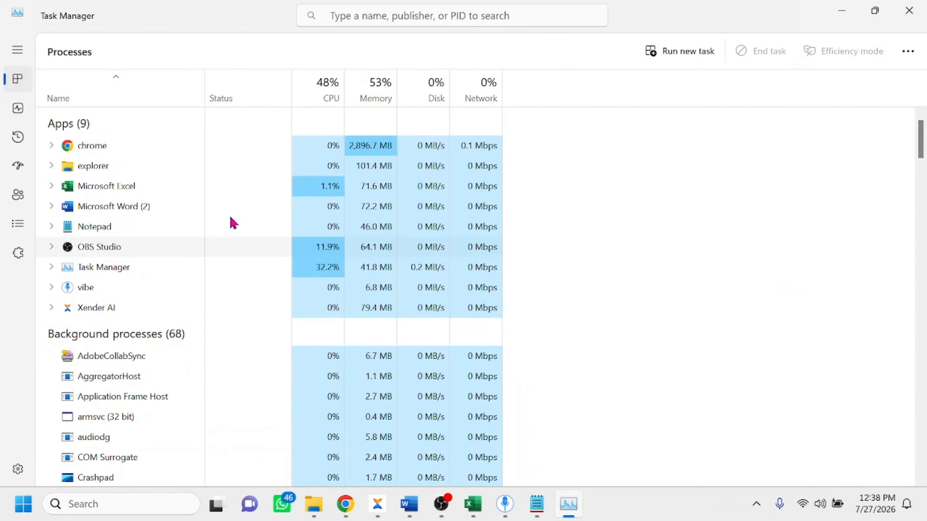
{"action": "left_click", "coordinate": [17, 171]}
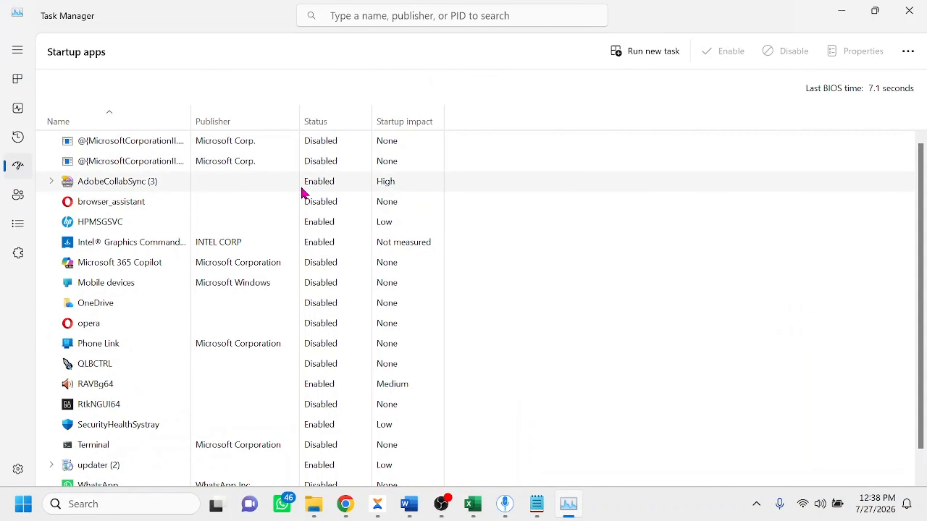
{"action": "scroll", "coordinate": [108, 350], "scroll_direction": "down", "scroll_amount": 1}
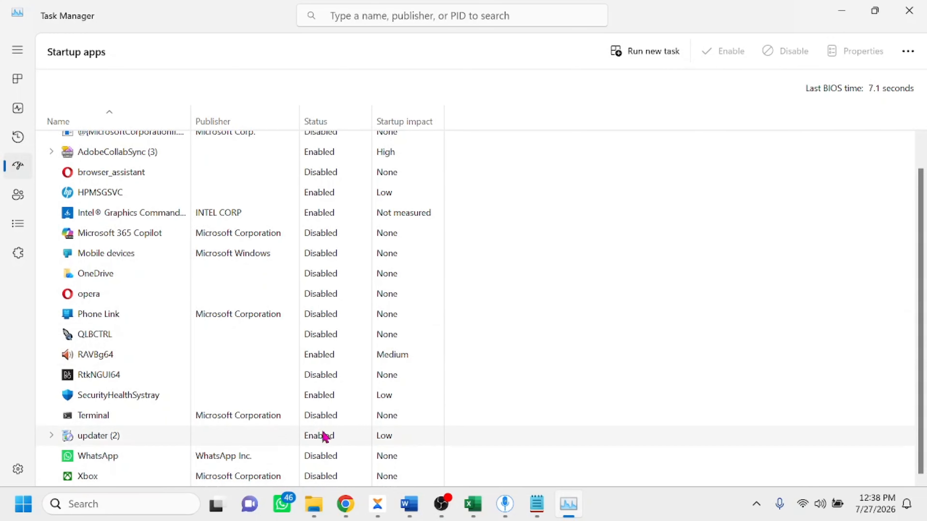
{"action": "scroll", "coordinate": [321, 314], "scroll_direction": "up", "scroll_amount": 1}
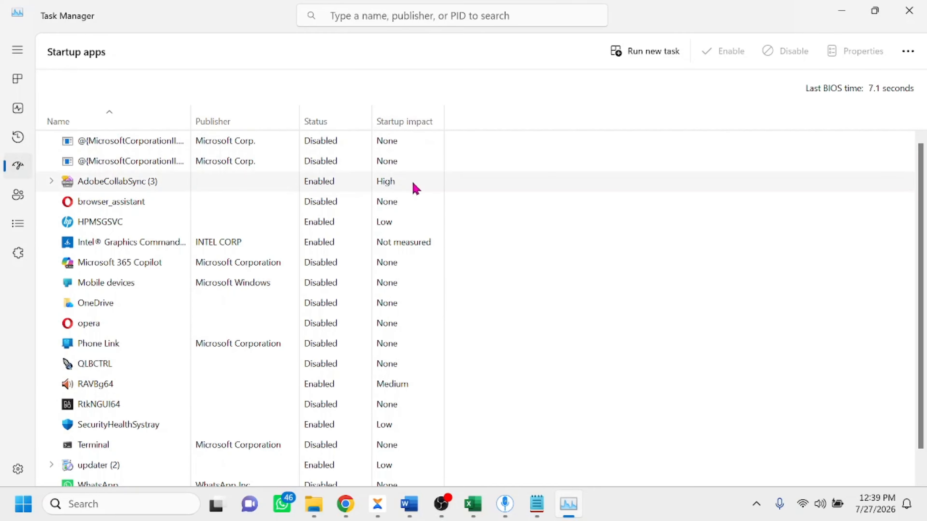
- Disable AdobeCollabSync at startup, check the remaining startup apps and minimize Task Manager
{"action": "left_click", "coordinate": [325, 184]}
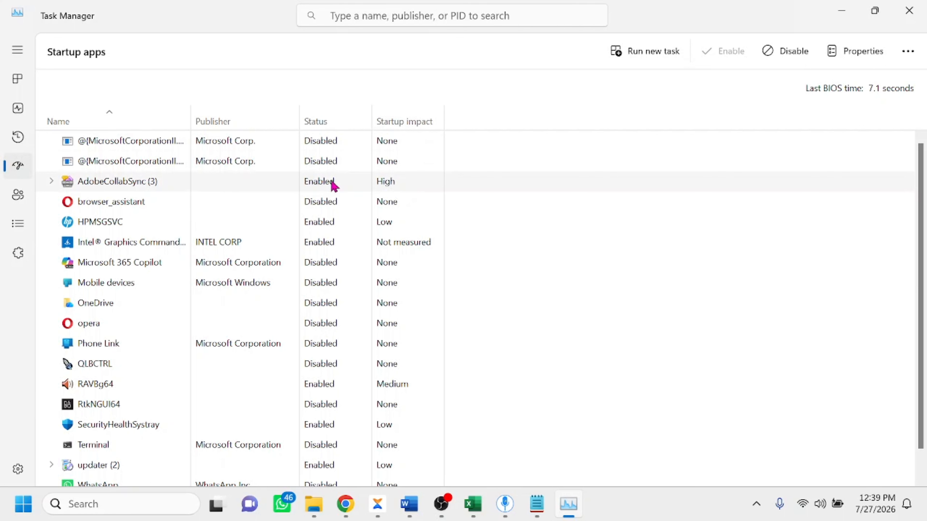
{"action": "left_click", "coordinate": [788, 56]}
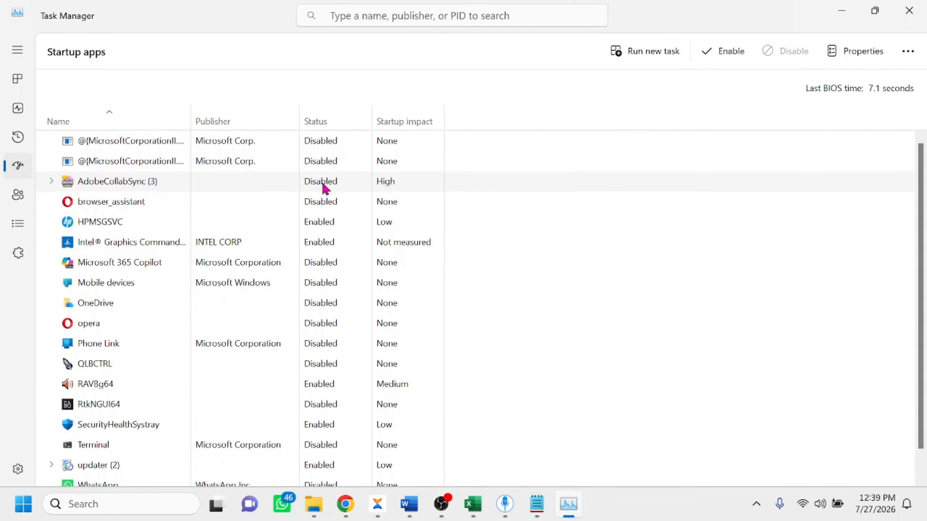
{"action": "right_click", "coordinate": [314, 184]}
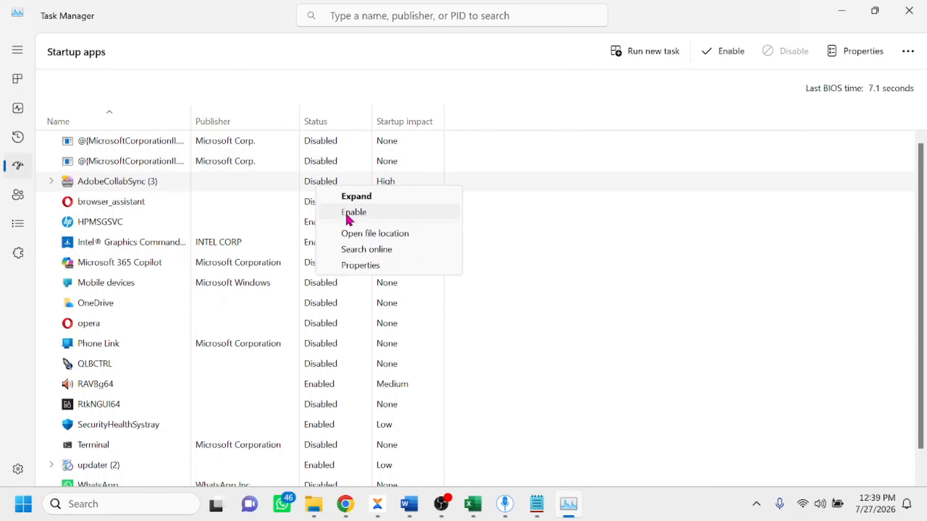
{"action": "left_click", "coordinate": [565, 202]}
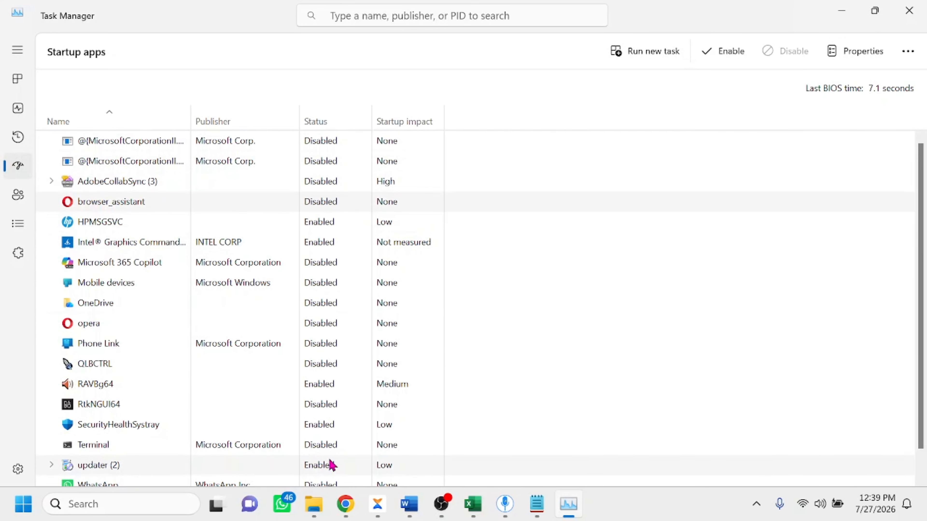
{"action": "scroll", "coordinate": [336, 237], "scroll_direction": "down", "scroll_amount": 1}
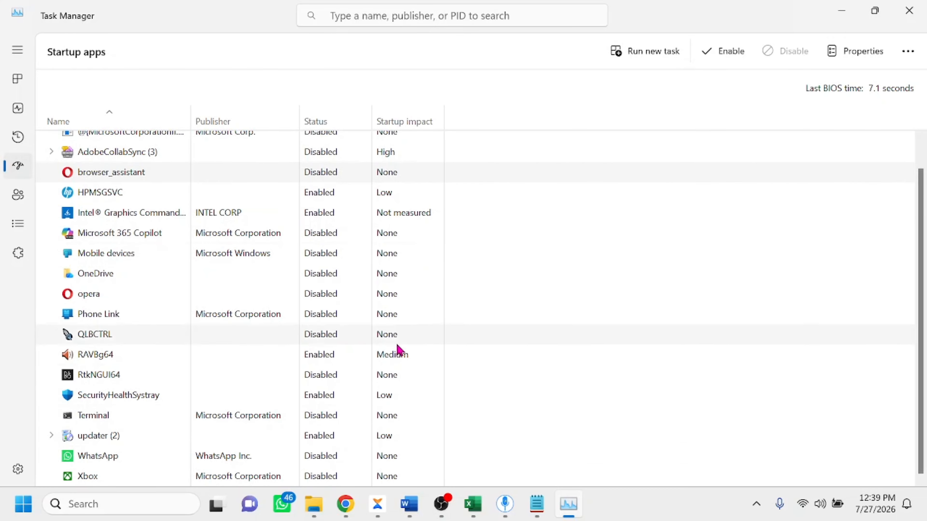
{"action": "scroll", "coordinate": [438, 321], "scroll_direction": "up", "scroll_amount": 1}
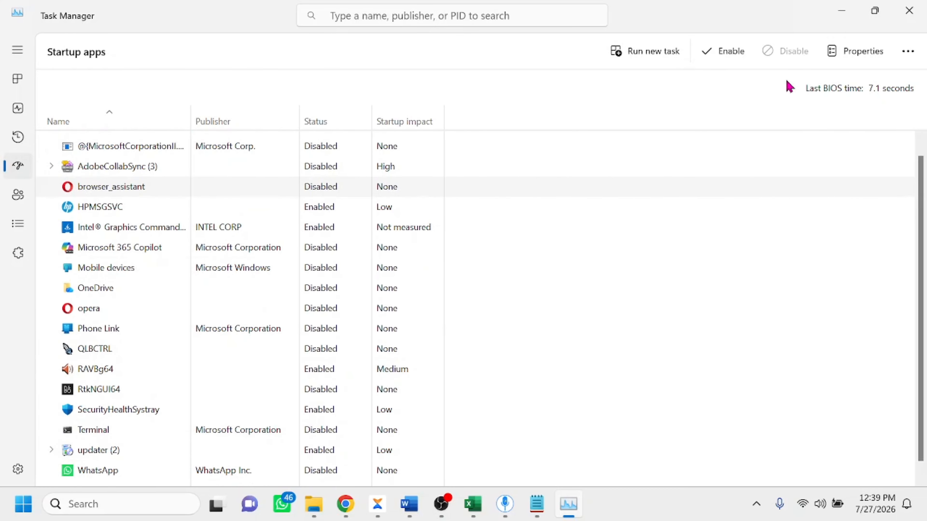
{"action": "left_click", "coordinate": [841, 10]}
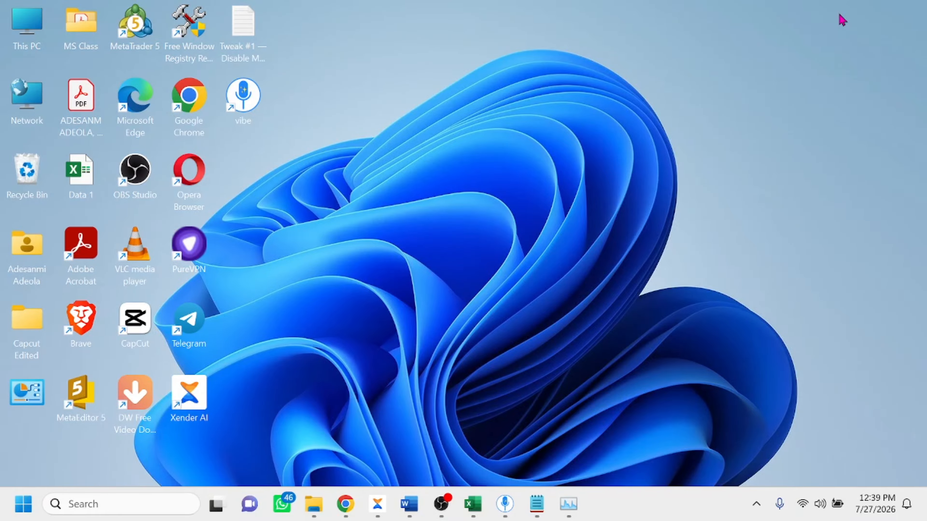
- Open Control Panel and go to the Balanced plan's settings in Power Options under Hardware and Sound
{"action": "left_click", "coordinate": [127, 512]}
{"action": "type", "text": "con"}
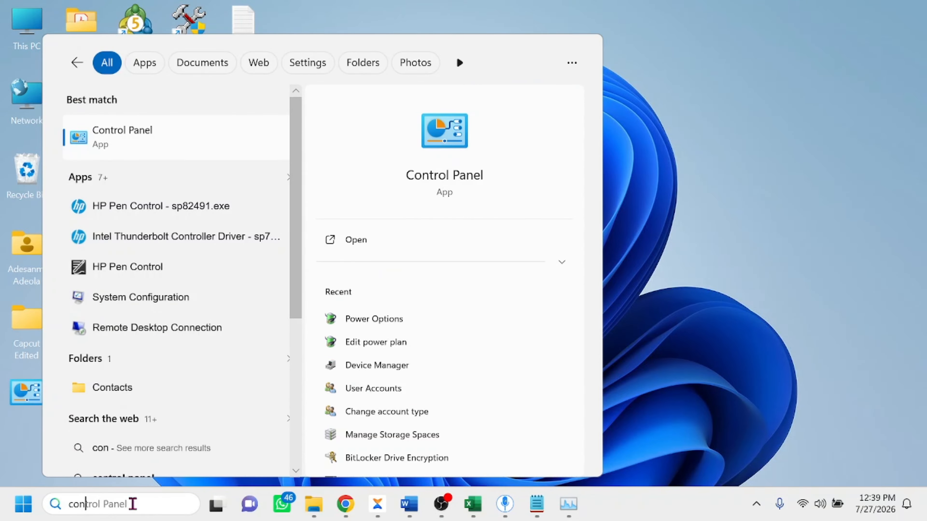
{"action": "left_click", "coordinate": [132, 134]}
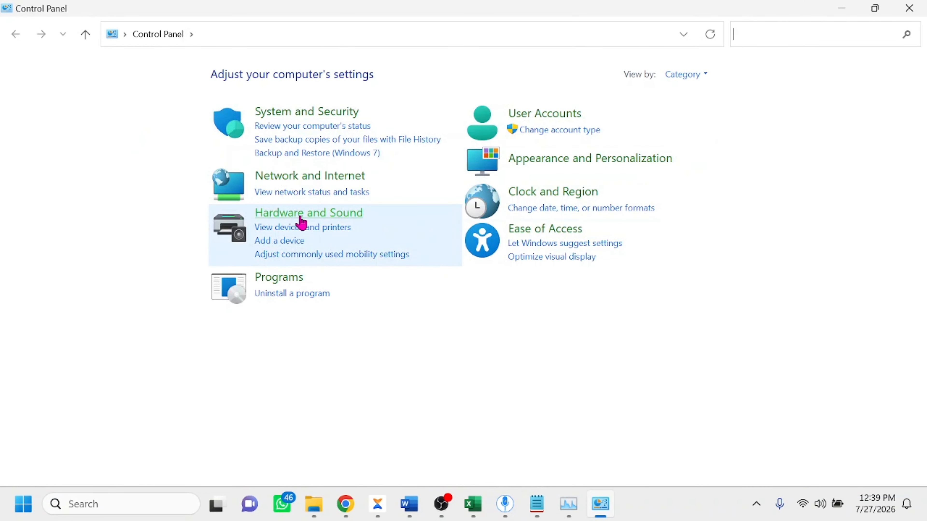
{"action": "left_click", "coordinate": [310, 213]}
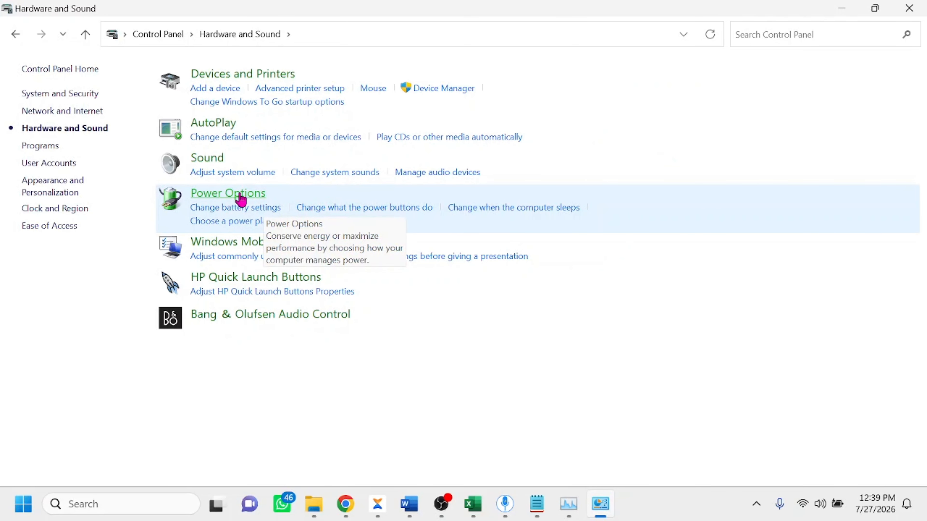
{"action": "left_click", "coordinate": [241, 200]}
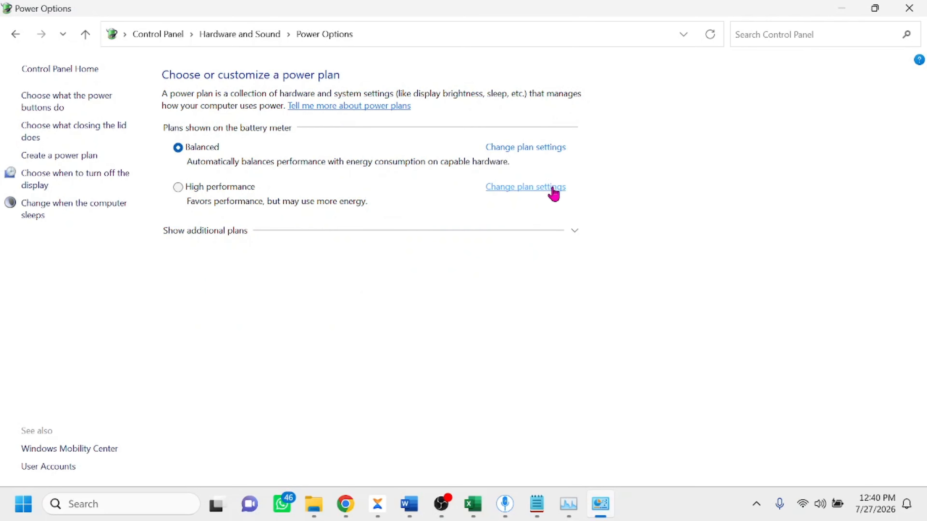
{"action": "left_click", "coordinate": [546, 155]}
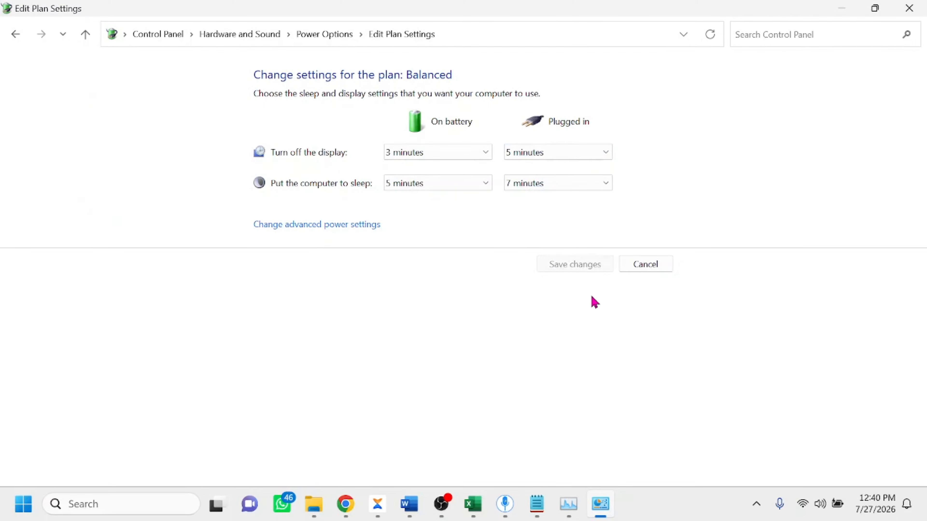
- Open the advanced power settings and select Ultimate Performance as the plan to customize
{"action": "left_click", "coordinate": [303, 233]}
{"action": "left_click_drag", "start_coordinate": [217, 90], "coordinate": [425, 101]}
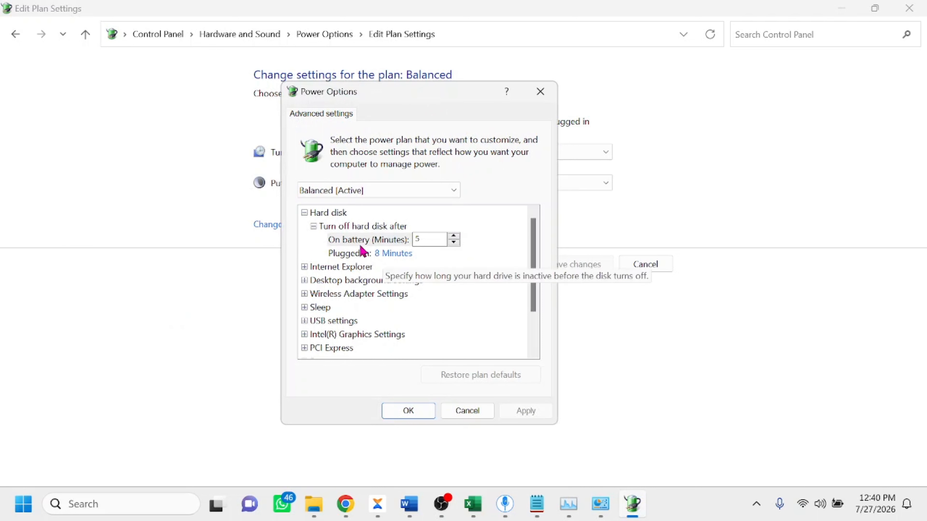
{"action": "left_click", "coordinate": [313, 226]}
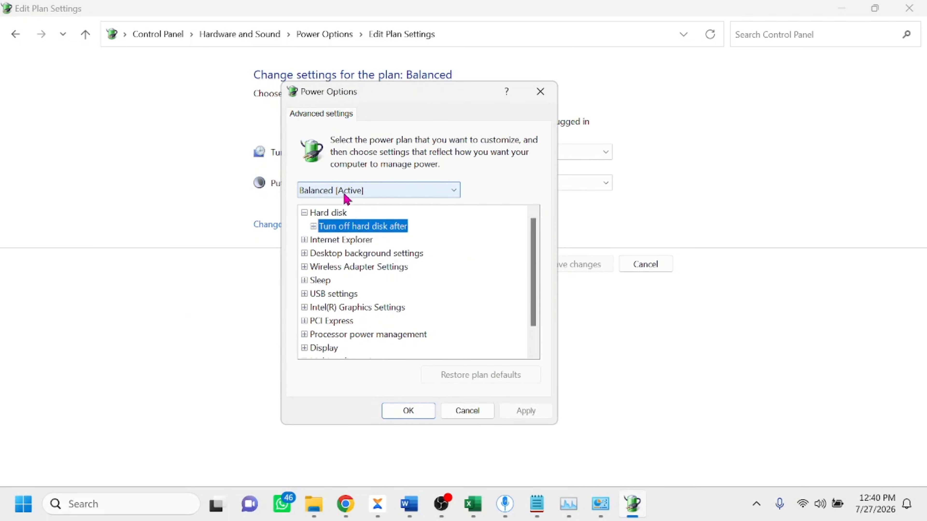
{"action": "left_click", "coordinate": [456, 197]}
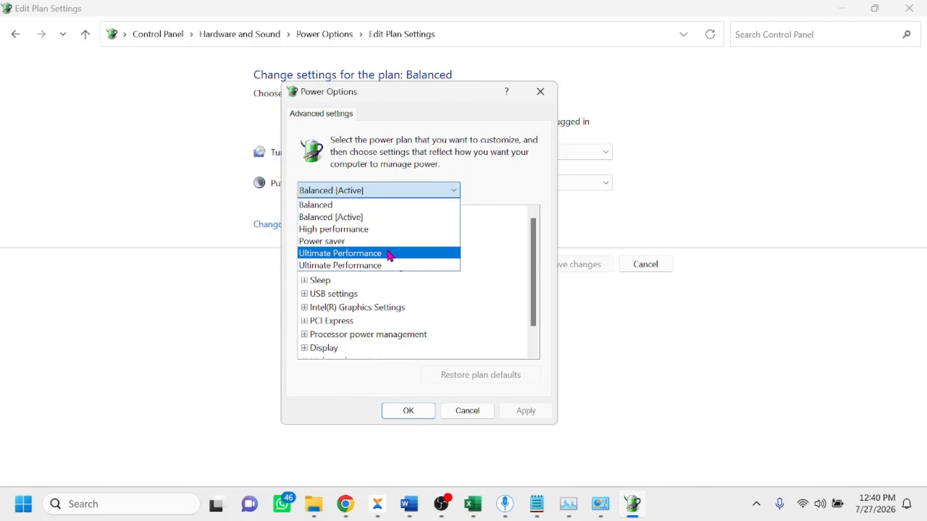
{"action": "left_click", "coordinate": [359, 257]}
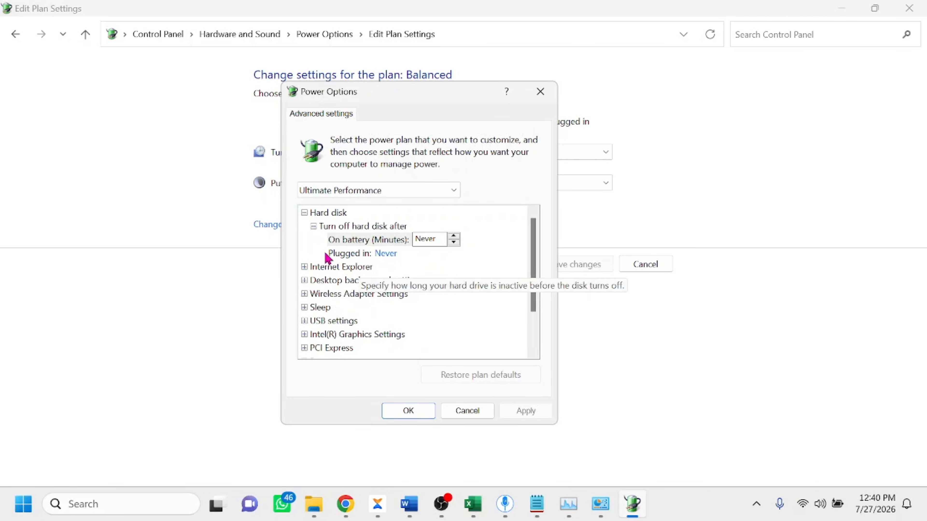
{"action": "left_click", "coordinate": [314, 226]}
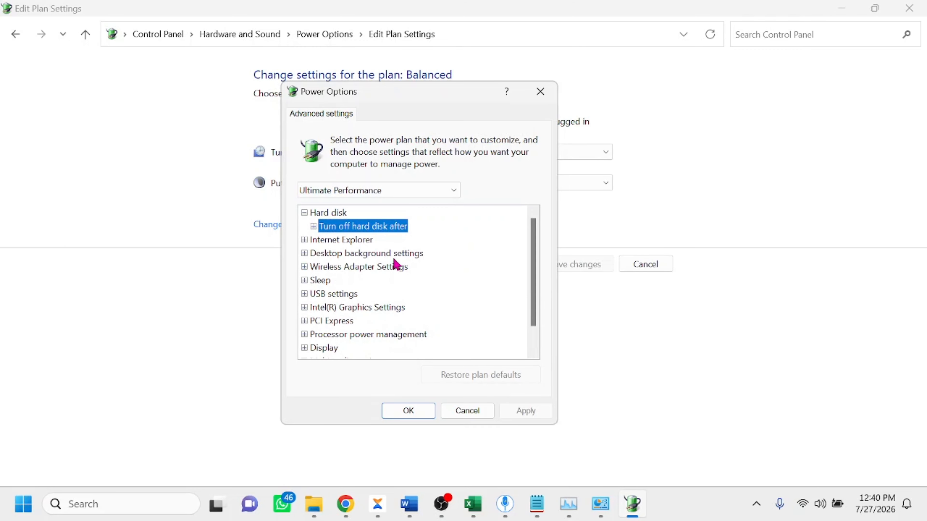
- Set the minimum processor state to 0% both on battery and plugged in, under Processor power management
{"action": "scroll", "coordinate": [447, 288], "scroll_direction": "down", "scroll_amount": 1}
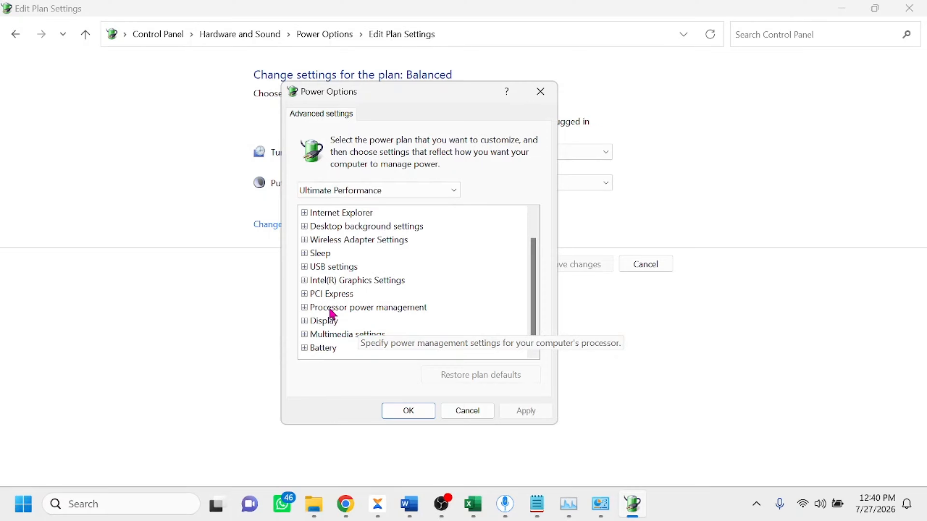
{"action": "left_click", "coordinate": [304, 308]}
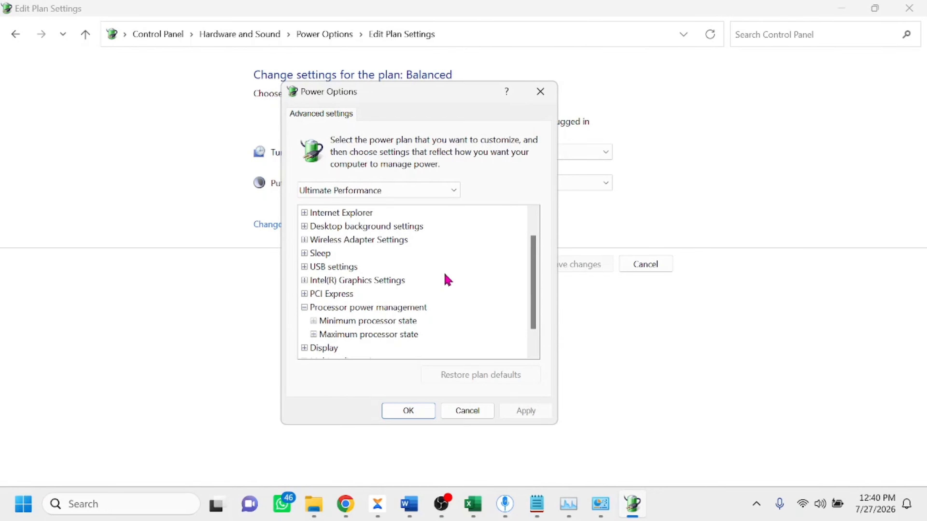
{"action": "scroll", "coordinate": [448, 281], "scroll_direction": "down", "scroll_amount": 1}
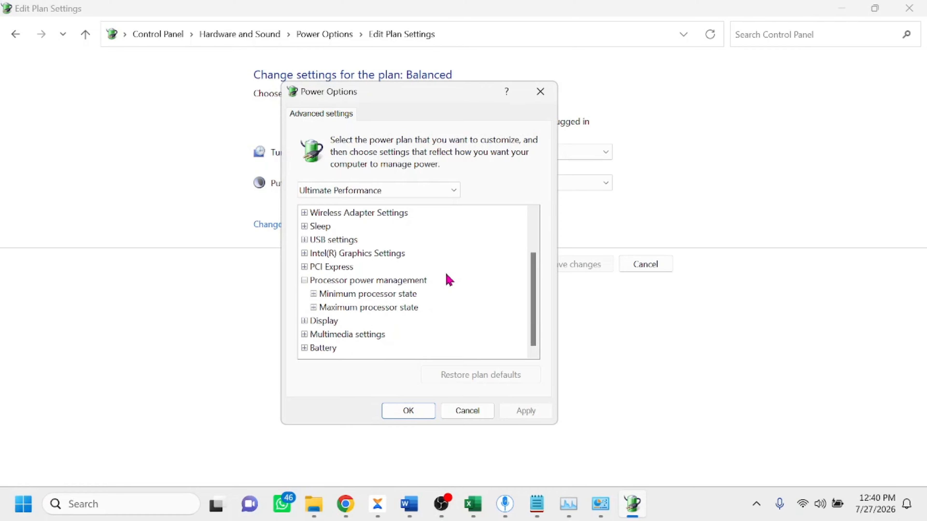
{"action": "left_click", "coordinate": [314, 295]}
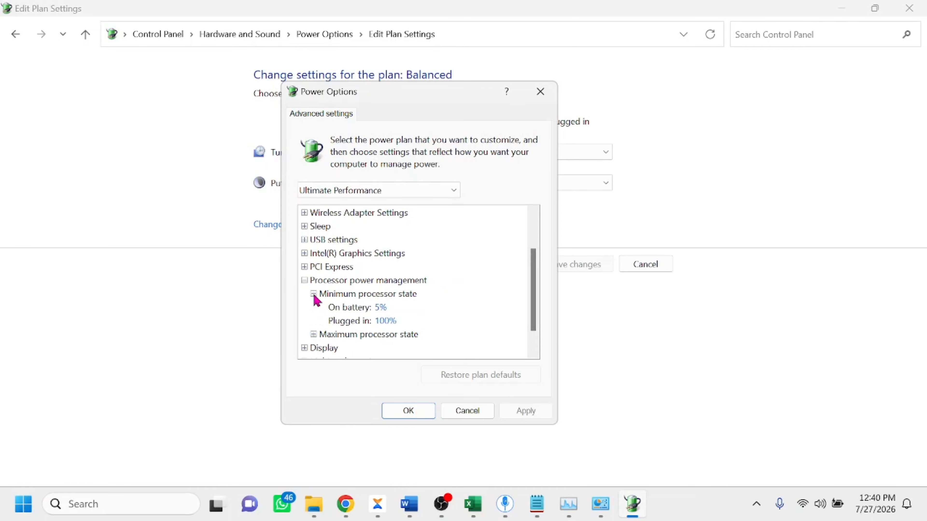
{"action": "left_click", "coordinate": [381, 310]}
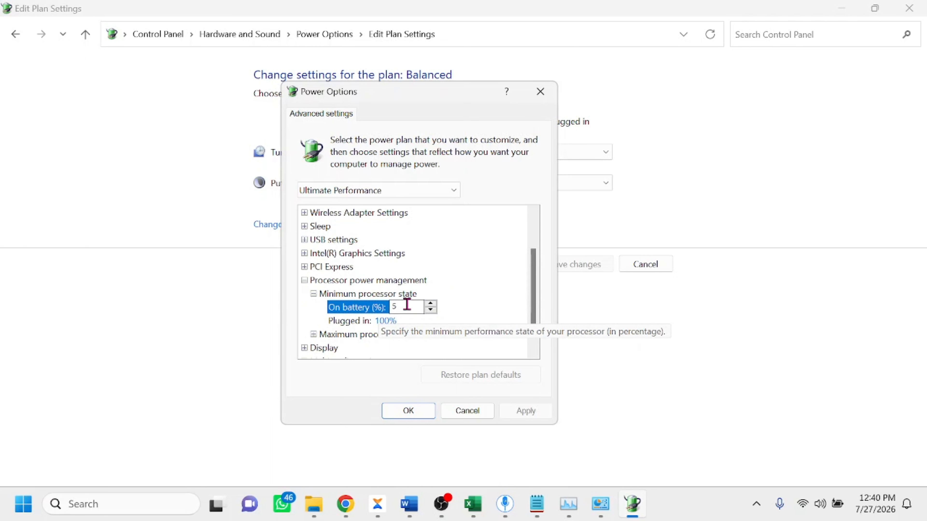
{"action": "key", "text": "BackSpace"}
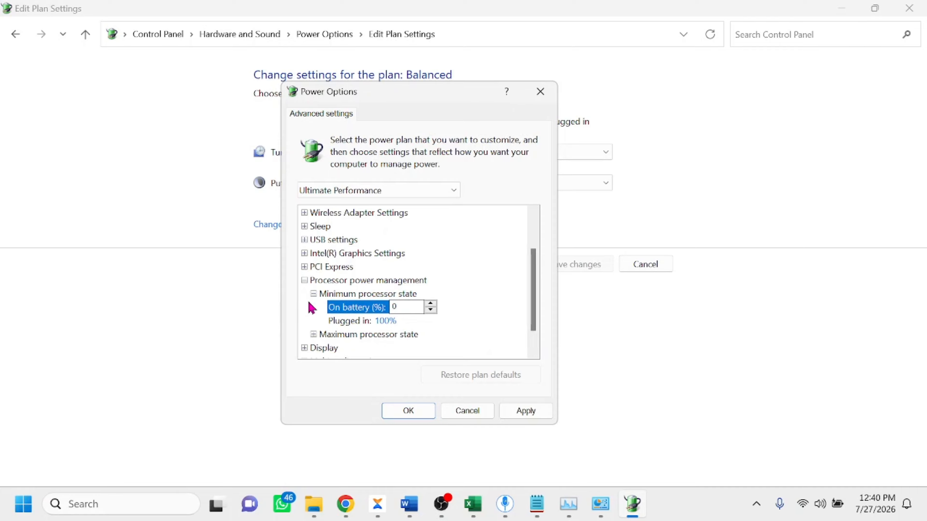
{"action": "left_click", "coordinate": [387, 322]}
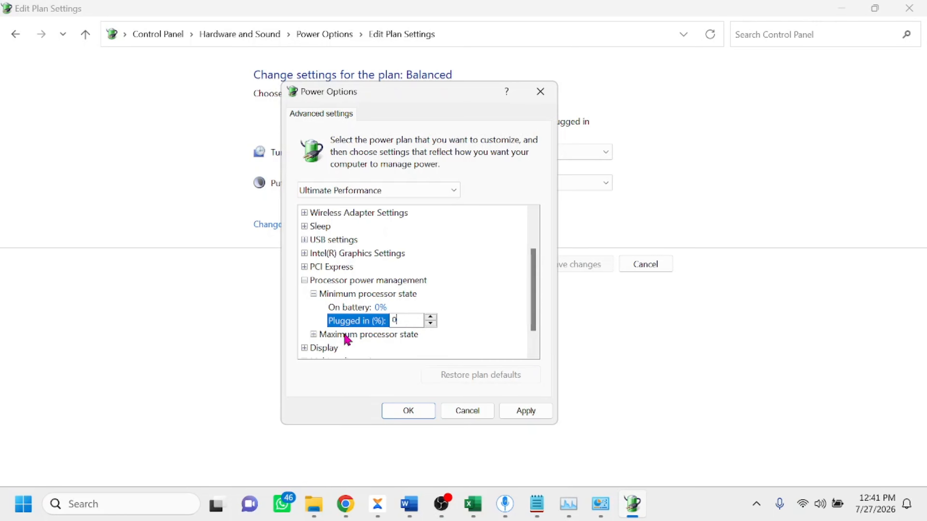
- Check the maximum processor state values, apply the advanced power settings and close Control Panel
{"action": "left_click", "coordinate": [313, 294]}
{"action": "left_click", "coordinate": [313, 308]}
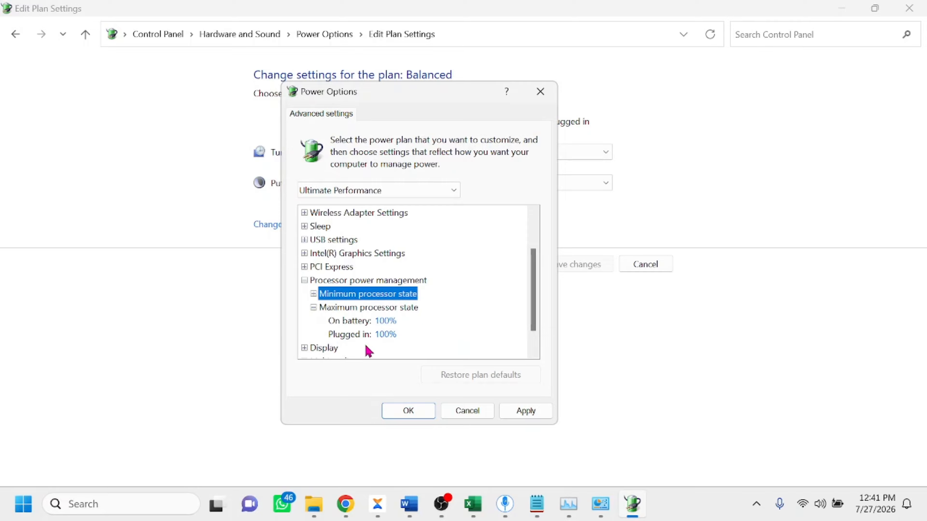
{"action": "scroll", "coordinate": [478, 307], "scroll_direction": "down", "scroll_amount": 1}
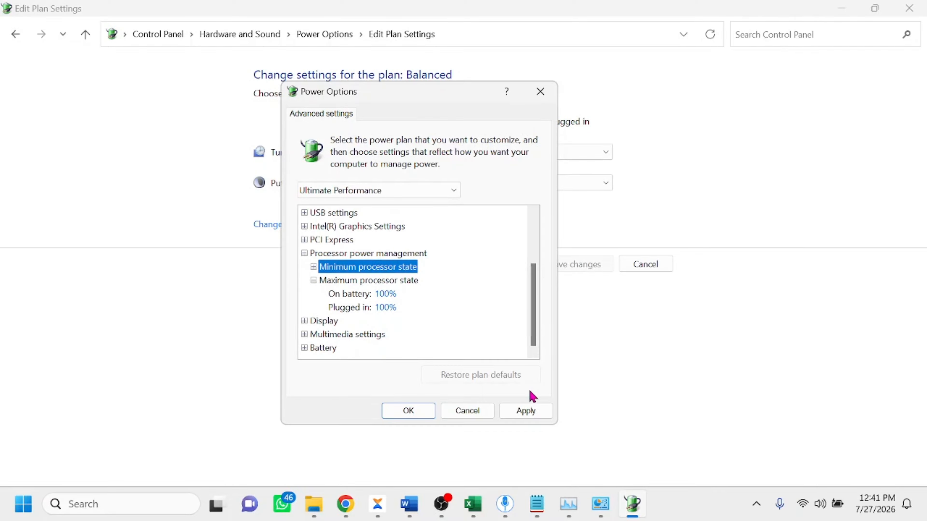
{"action": "left_click", "coordinate": [528, 419]}
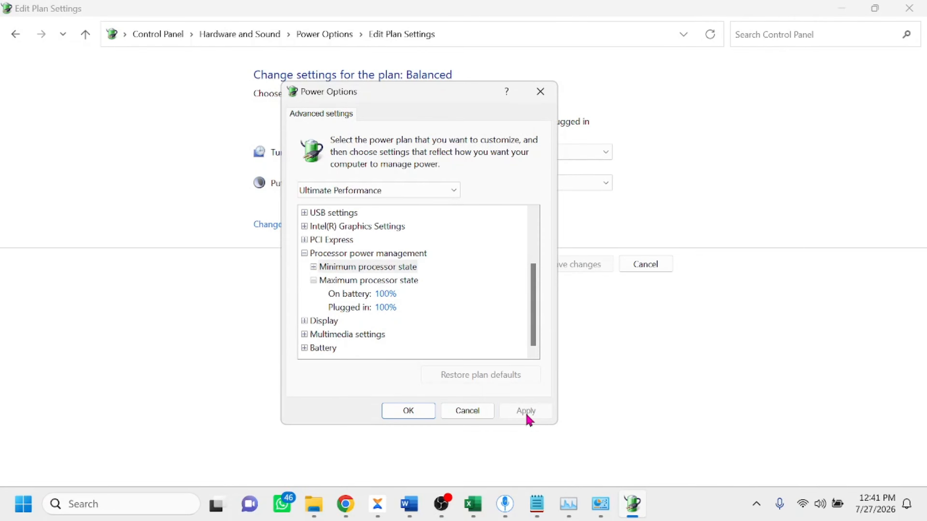
{"action": "left_click", "coordinate": [411, 415]}
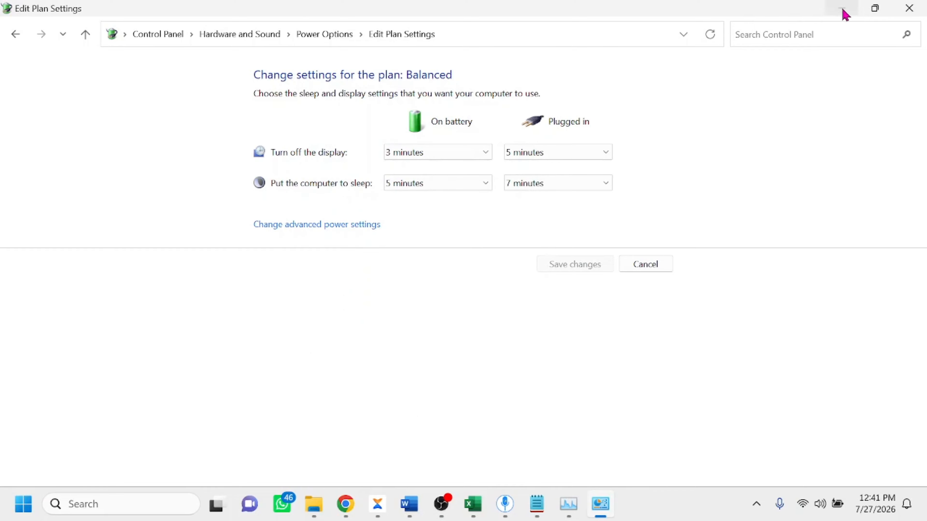
{"action": "left_click", "coordinate": [909, 9]}
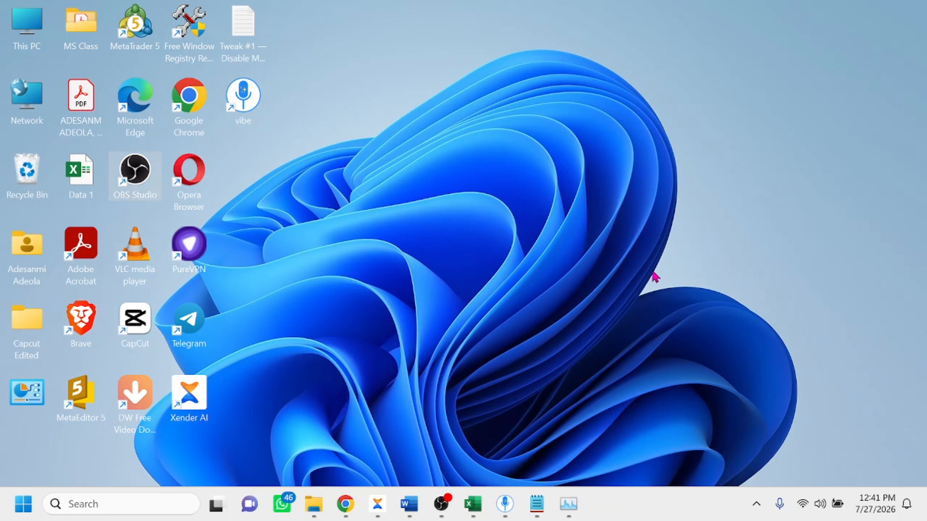